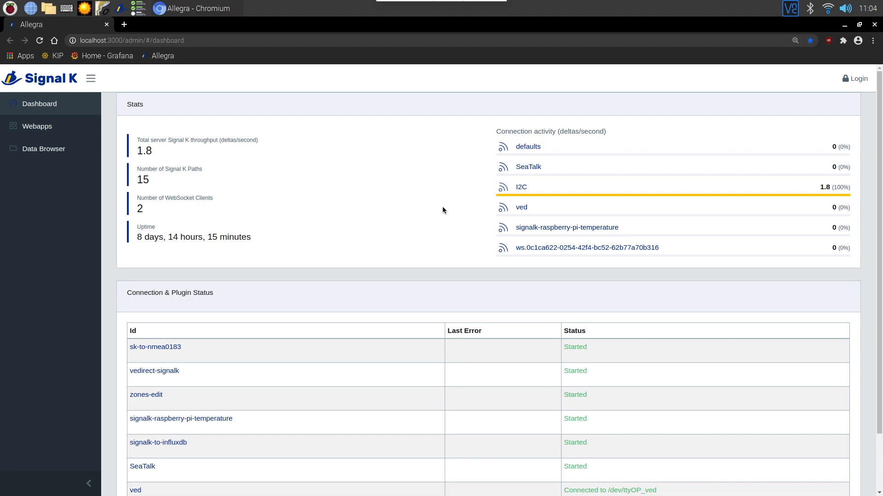
# Step: Close Chromium and launch OpenPlotter Dashboards from the Raspberry menu
pyautogui.click(106, 25)
pyautogui.click(10, 7)
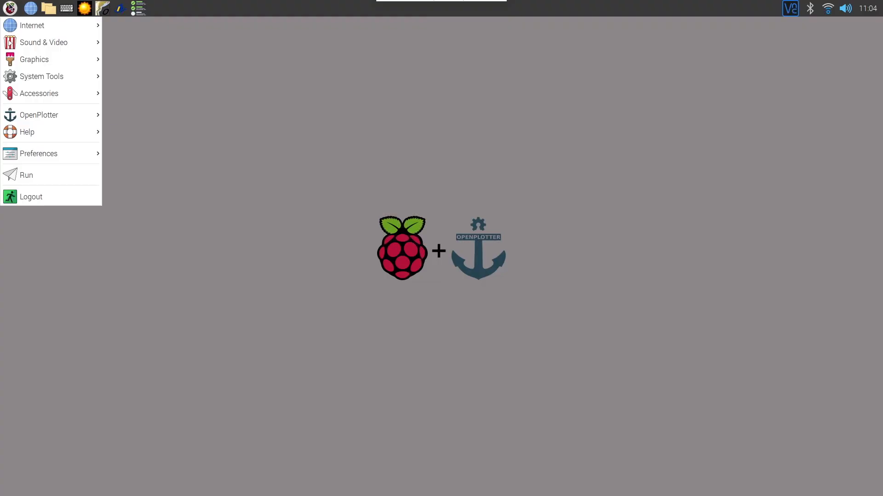
pyautogui.moveTo(83, 119)
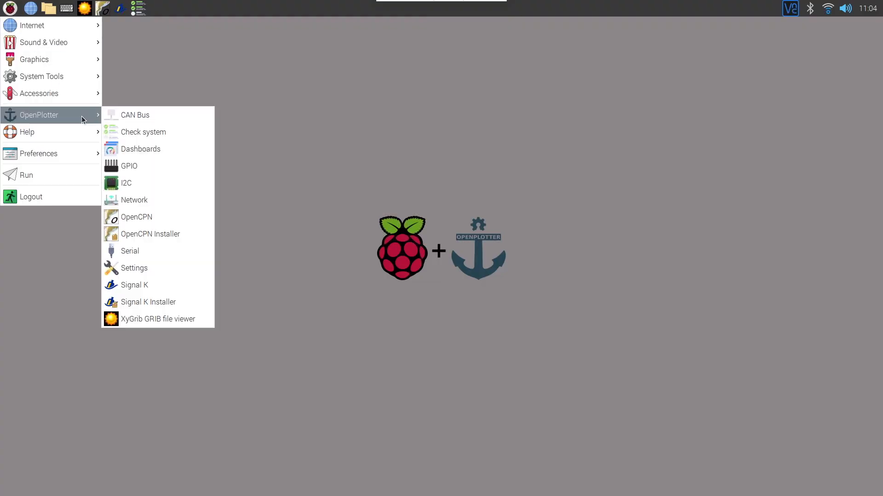
pyautogui.click(159, 149)
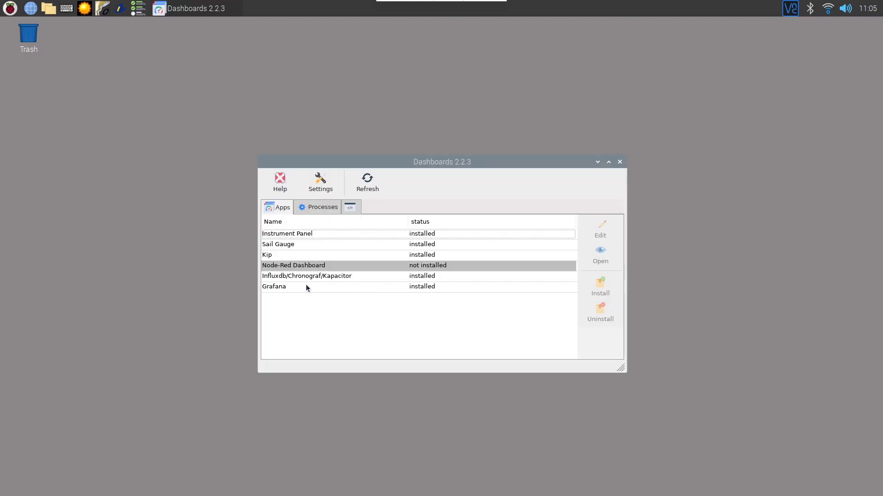
# Step: Review the Influxdb/Chronograf/Kapacitor and Grafana apps, then view their process status list
pyautogui.click(280, 277)
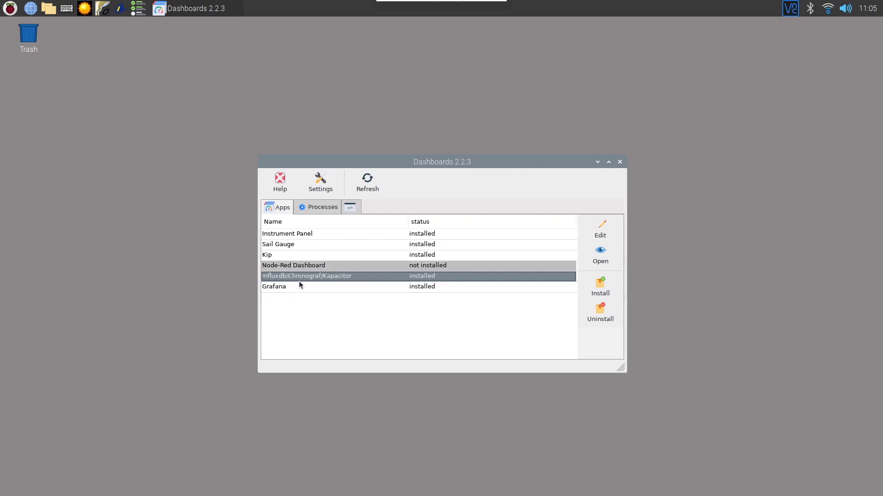
pyautogui.click(352, 314)
pyautogui.click(356, 277)
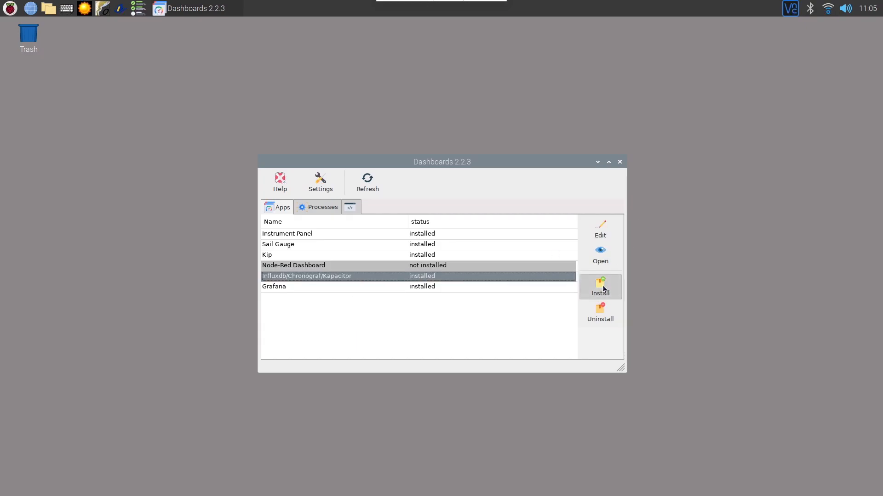
pyautogui.click(324, 287)
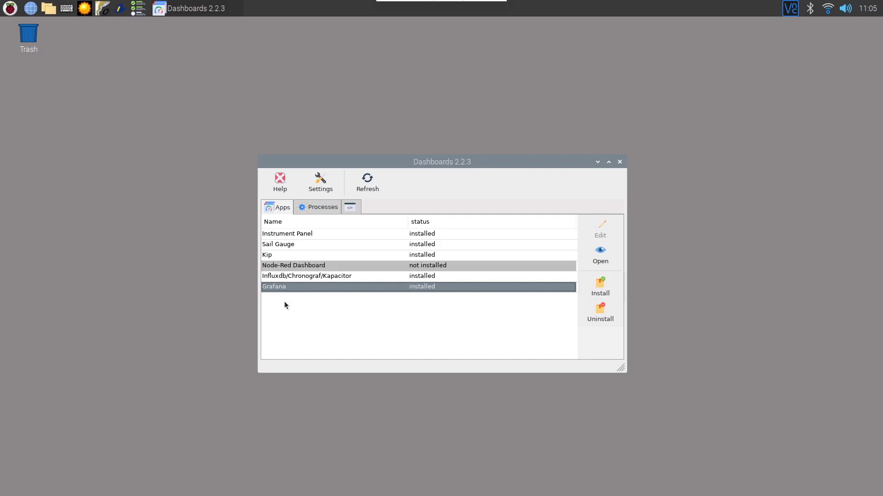
pyautogui.click(329, 208)
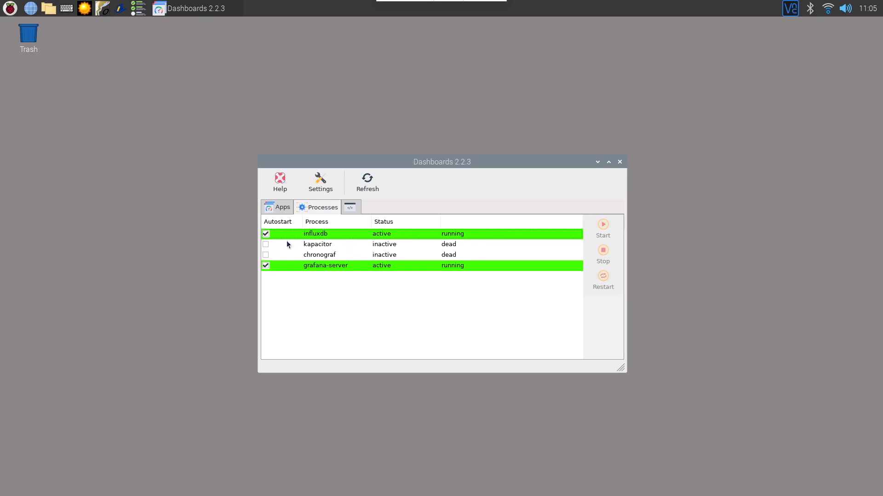
# Step: Start the kapacitor and chronograf processes, then go back to the Apps list
pyautogui.click(329, 248)
pyautogui.click(602, 228)
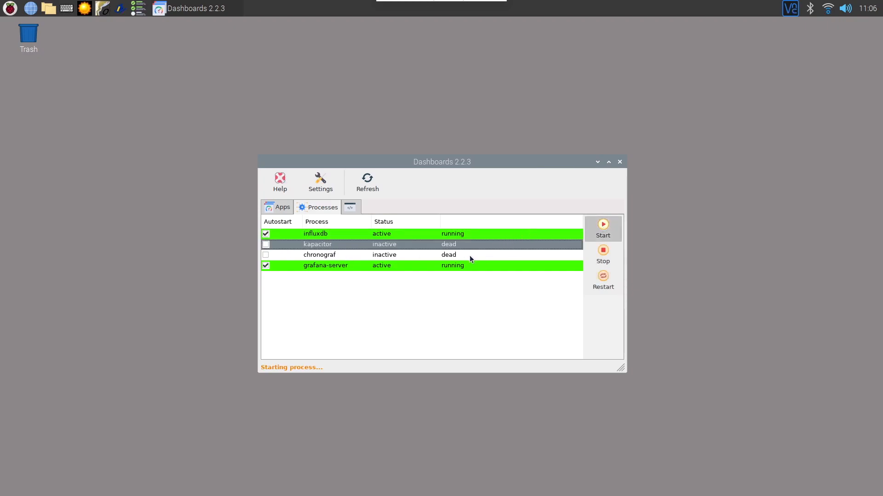
pyautogui.click(427, 257)
pyautogui.click(607, 226)
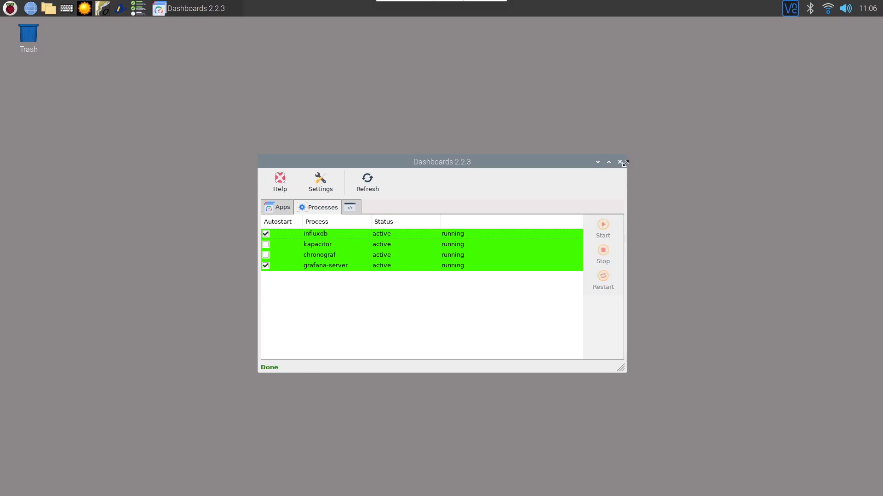
pyautogui.click(279, 207)
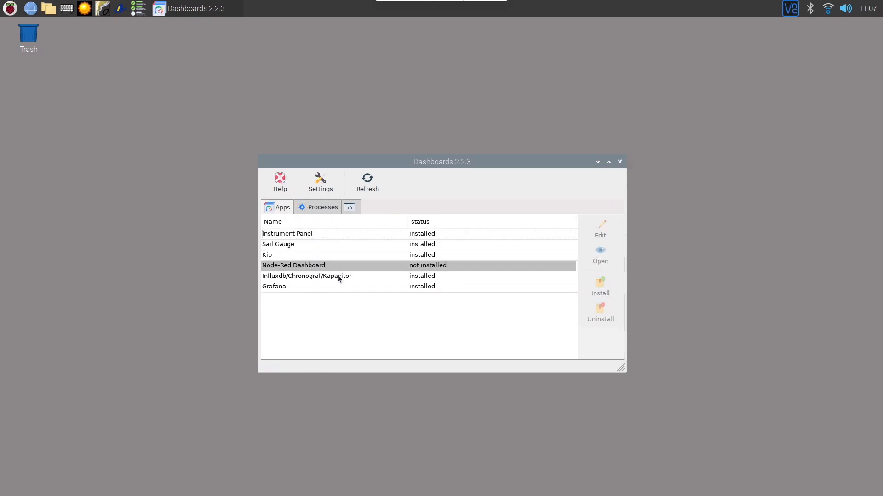
# Step: Open Influxdb/Chronograf/Kapacitor in the browser and go to Chronograf's InfluxDB Admin page
pyautogui.click(290, 278)
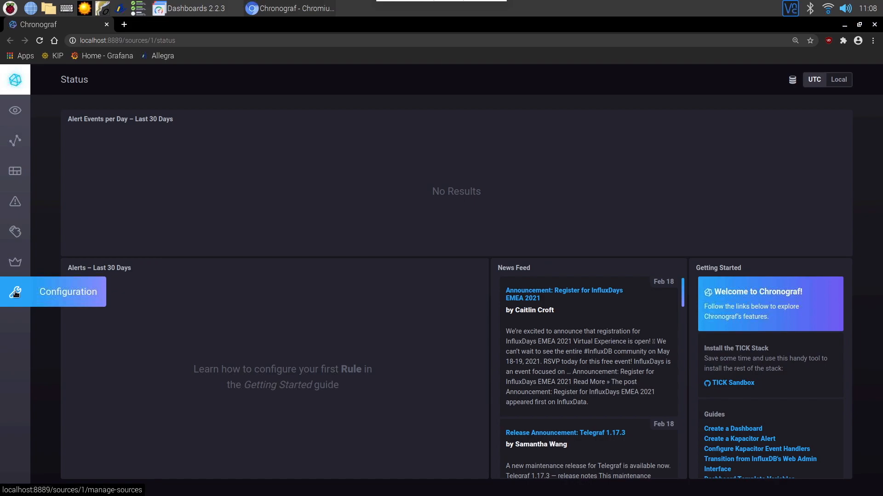
pyautogui.click(17, 262)
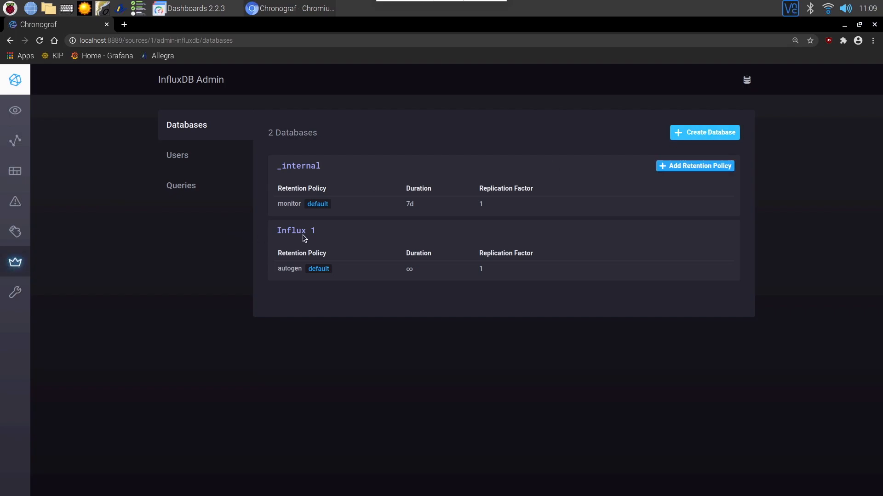
# Step: Create a Chronograf database named 'test', then switch to the Signal K Server dashboard
pyautogui.click(720, 135)
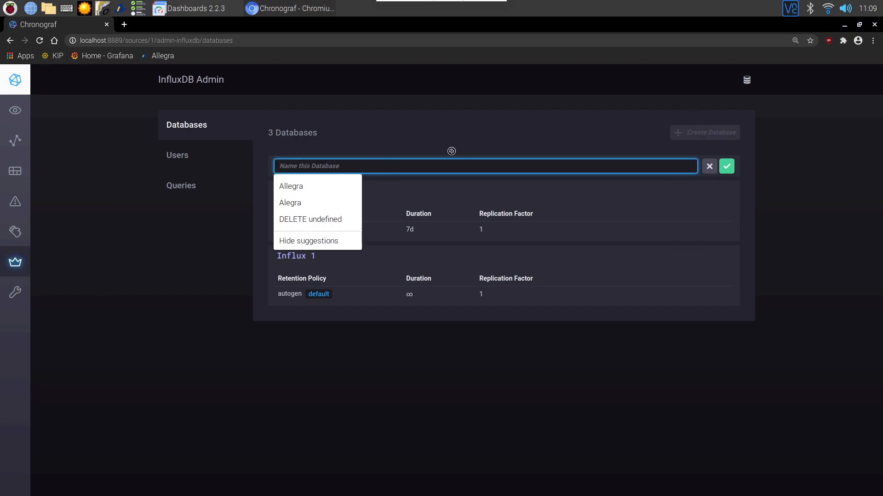
pyautogui.write('test')
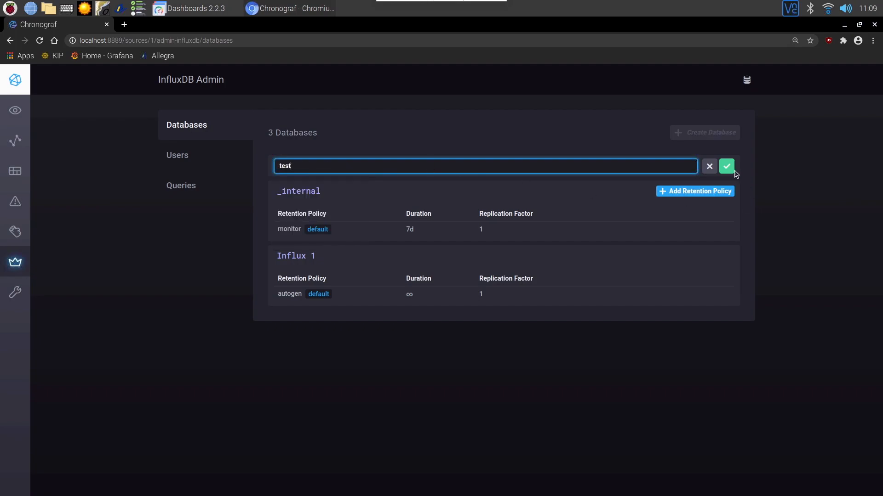
pyautogui.press('Return')
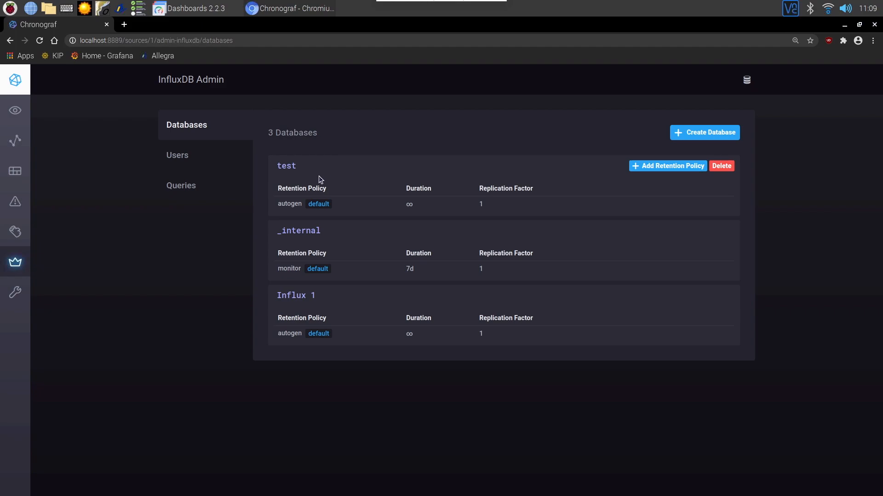
pyautogui.click(725, 167)
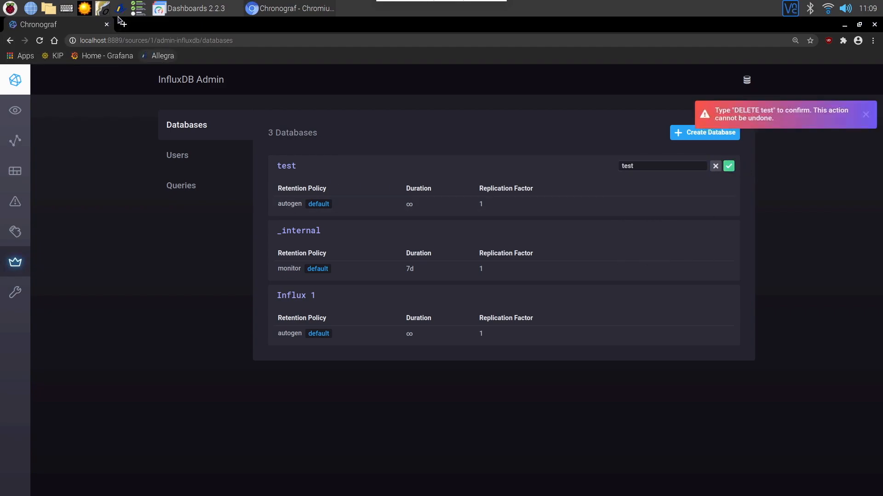
pyautogui.click(161, 56)
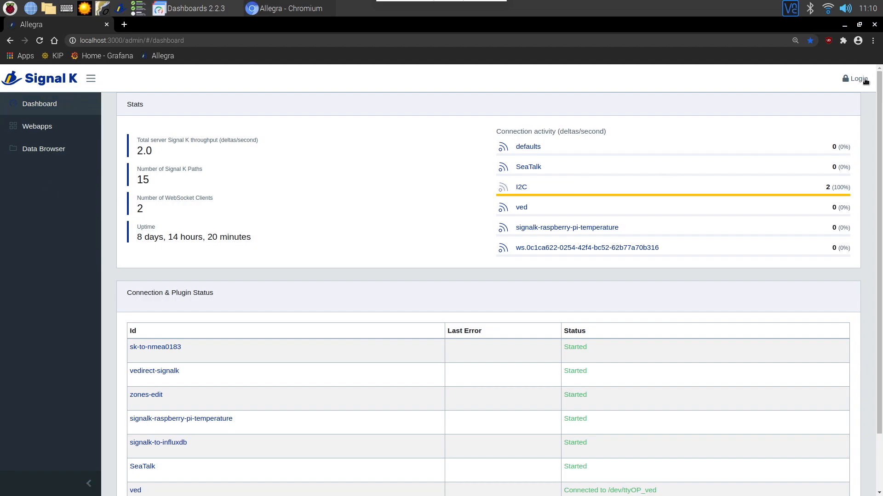
# Step: Log in to Signal K with the saved credentials and go to Server > Plugin Config
pyautogui.click(858, 79)
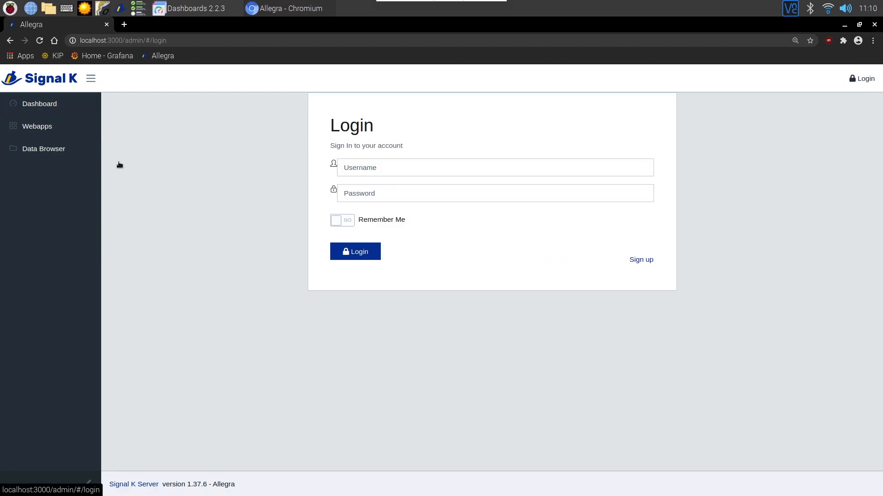
pyautogui.click(353, 253)
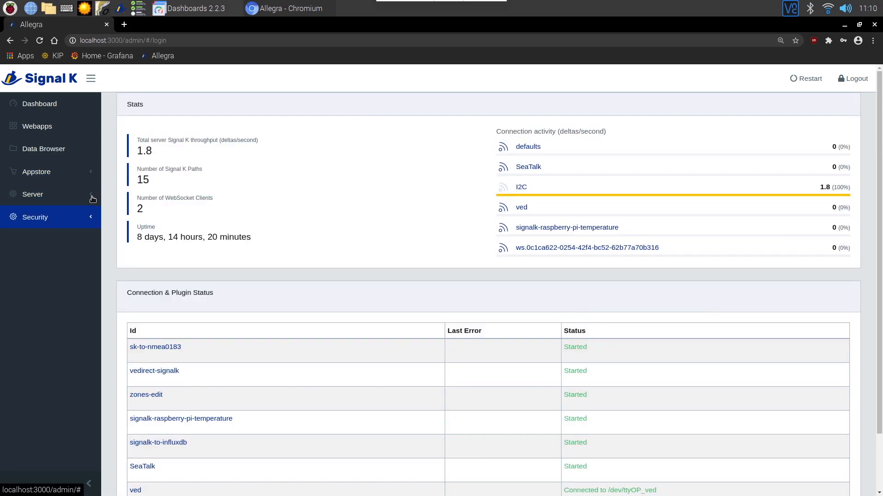
pyautogui.click(81, 199)
pyautogui.click(52, 266)
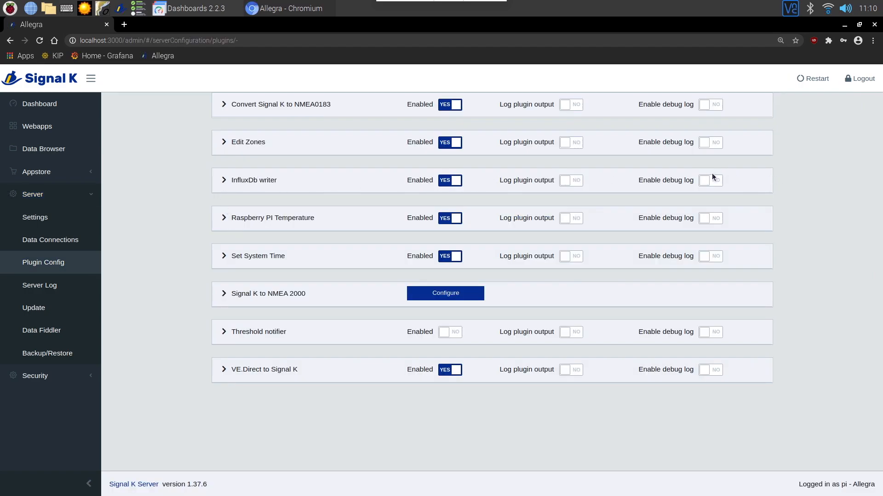
# Step: Expand the InfluxDb writer settings and review port 8086, database Influx 1, and the Black list
pyautogui.click(224, 181)
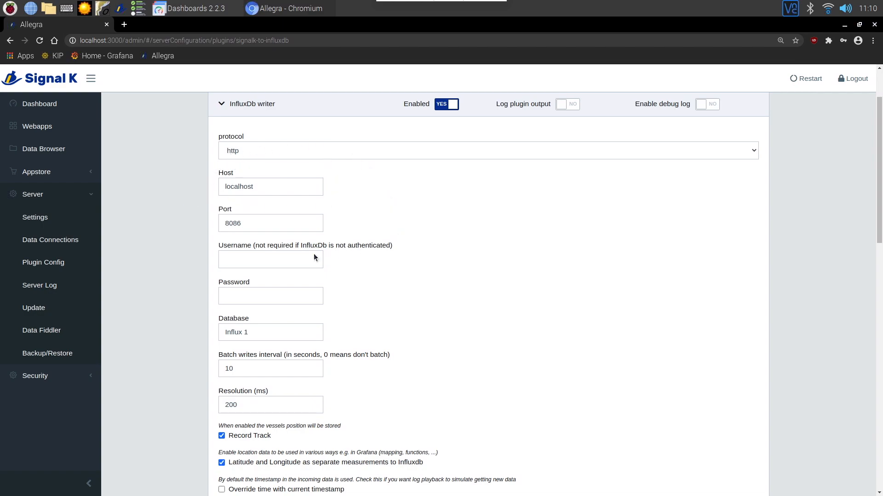
pyautogui.tripleClick(224, 332)
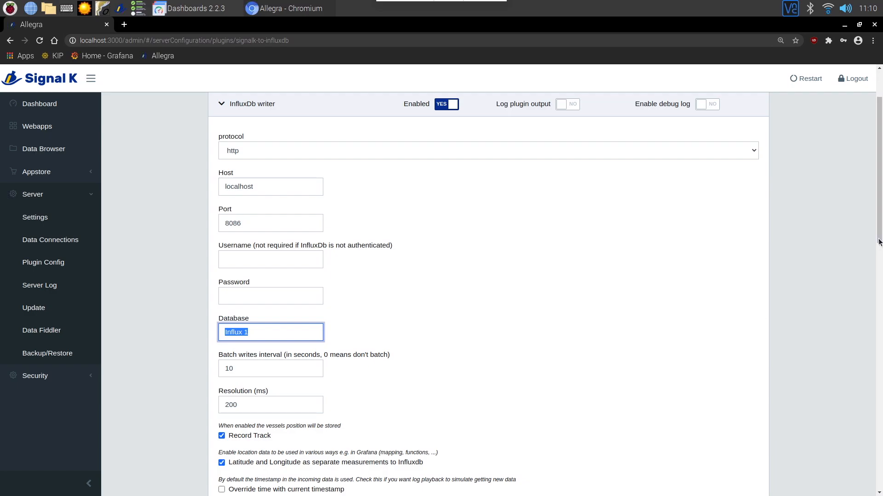
pyautogui.scroll(-2, 876, 232)
pyautogui.scroll(-3, 877, 234)
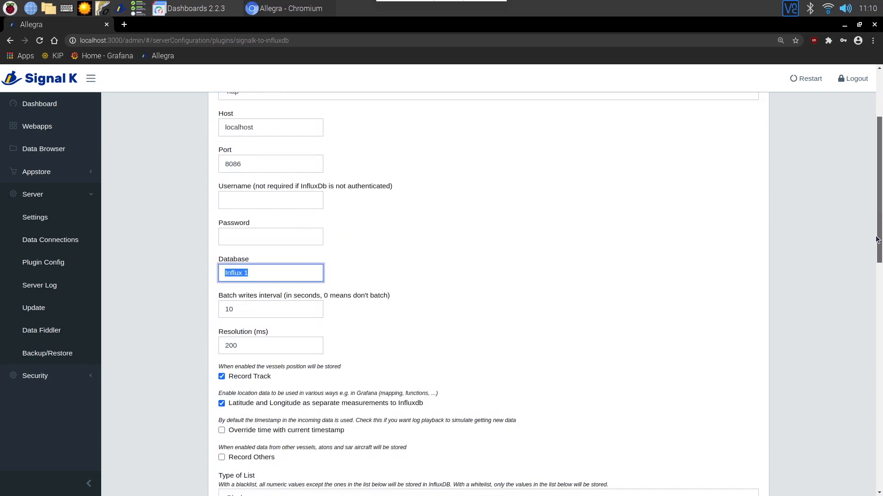
pyautogui.scroll(-1, 876, 254)
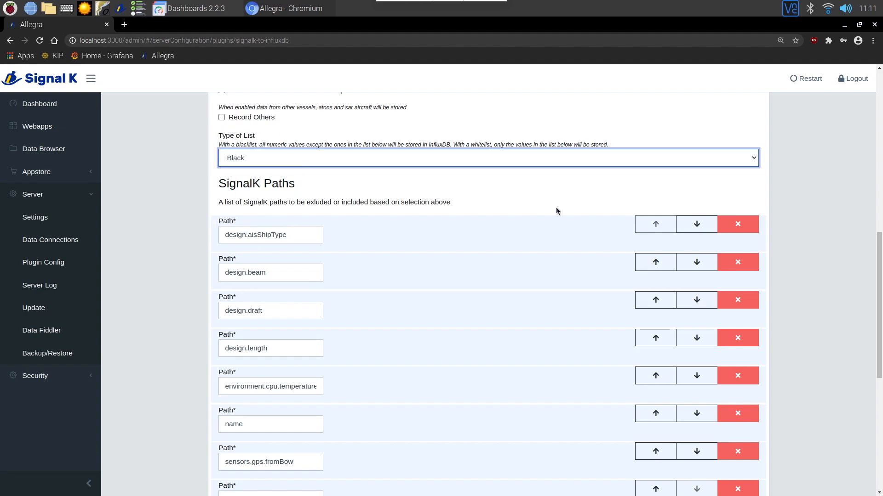
# Step: Submit the InfluxDb writer settings, then check signalk-to-influxdb shows Started on the Dashboard
pyautogui.moveTo(879, 247); pyautogui.dragTo(878, 282)
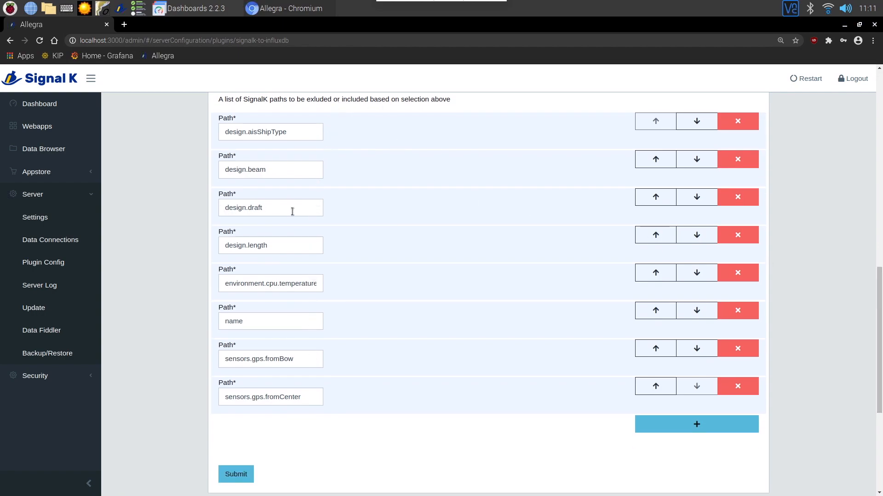
pyautogui.doubleClick(306, 205)
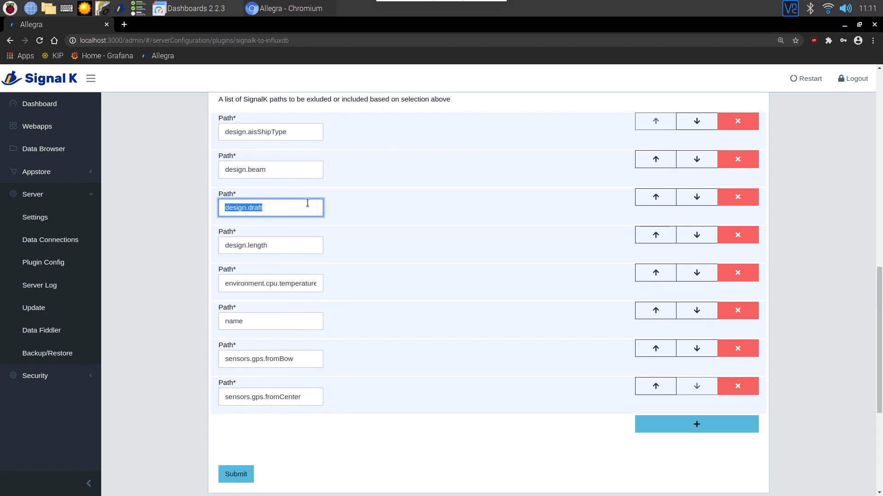
pyautogui.click(239, 474)
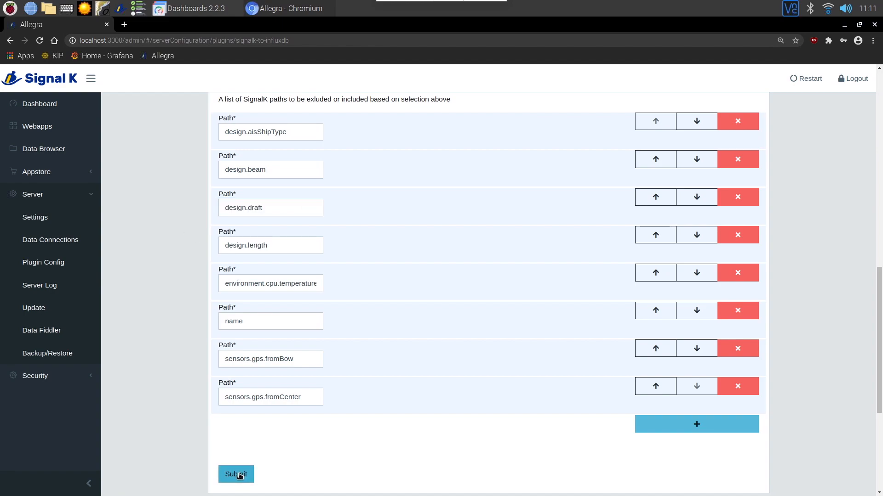
pyautogui.click(56, 109)
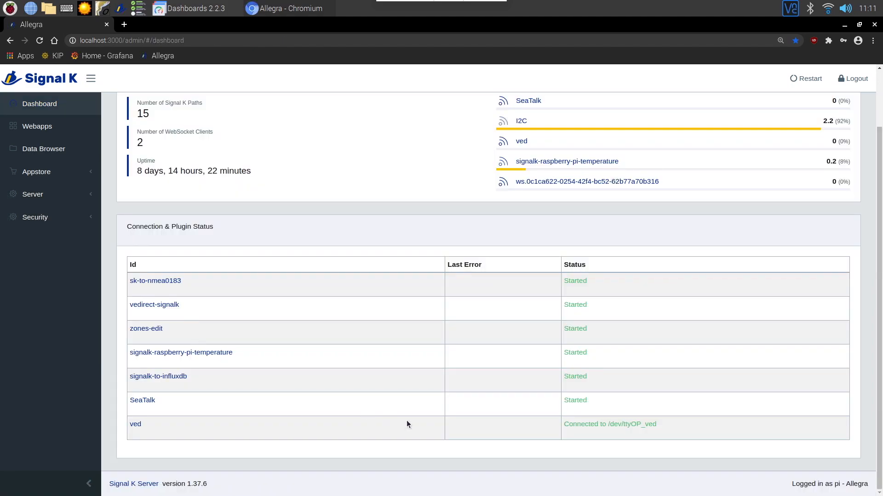